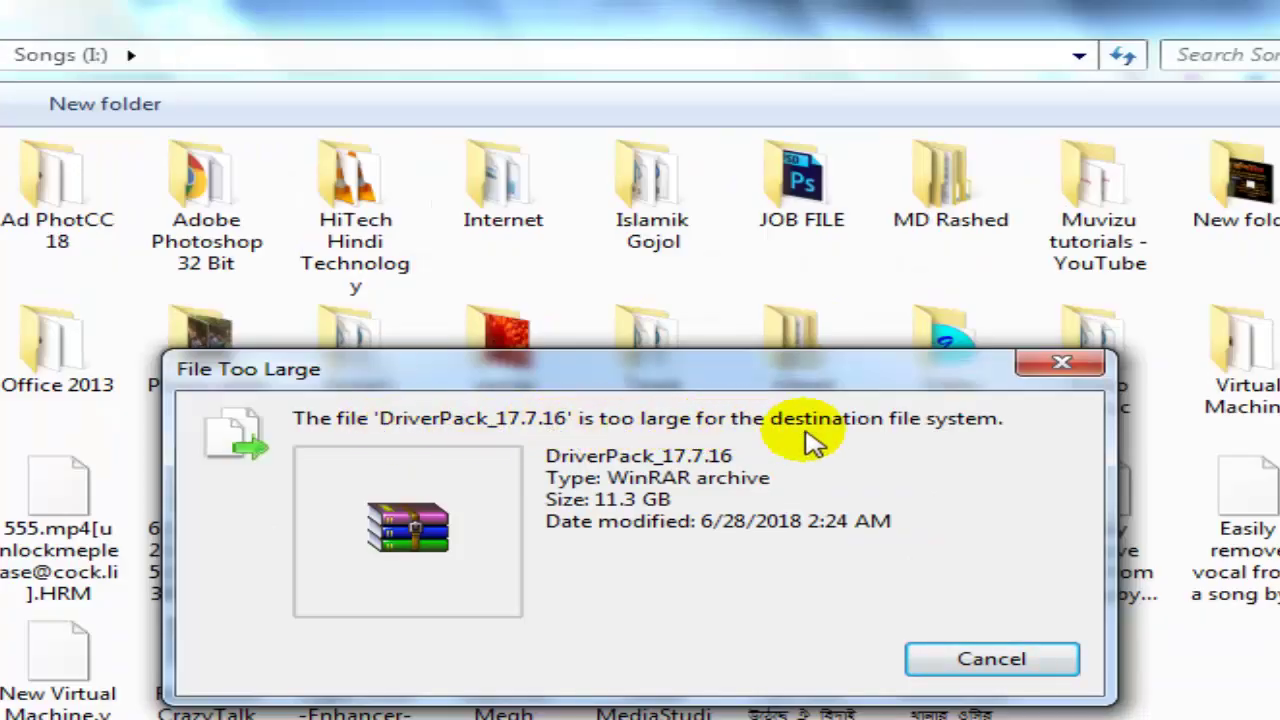
Step: Try to copy the DriverPack_17.7.16 archive from Songs (I:) to Removable Disk (L:), and dismiss the resulting dialogs
click(1062, 364)
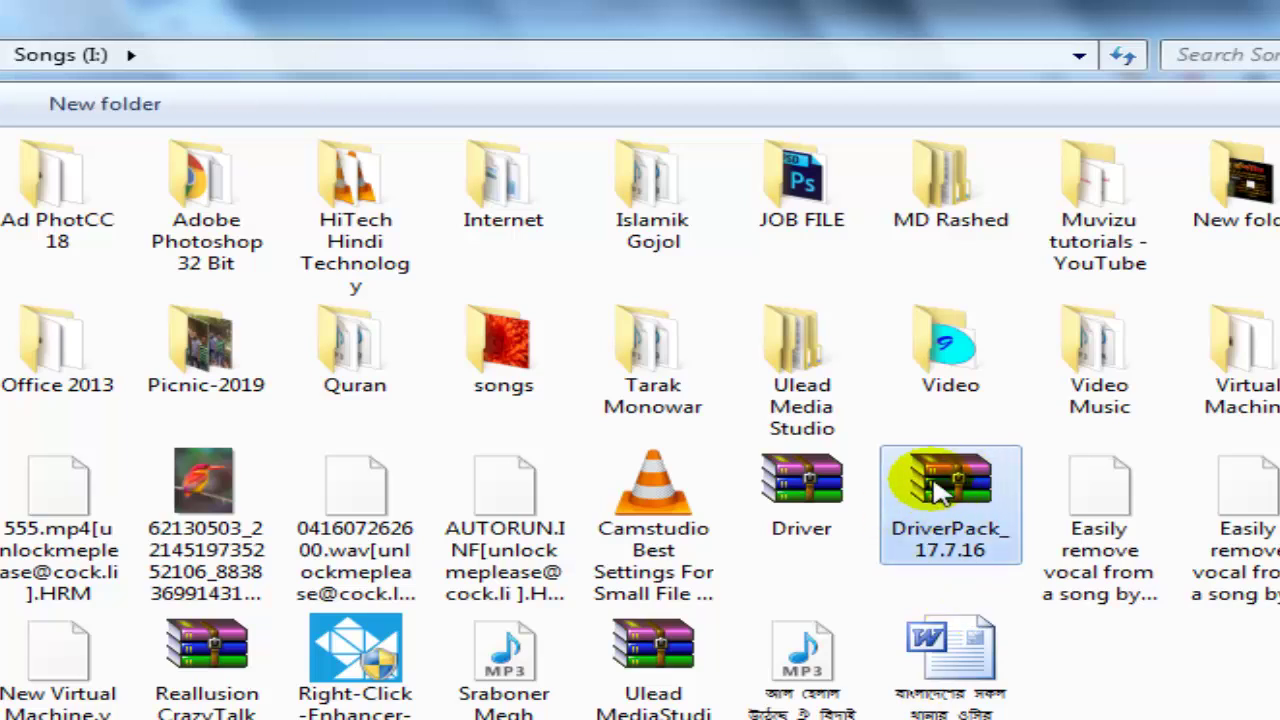
mouse_move(938, 485)
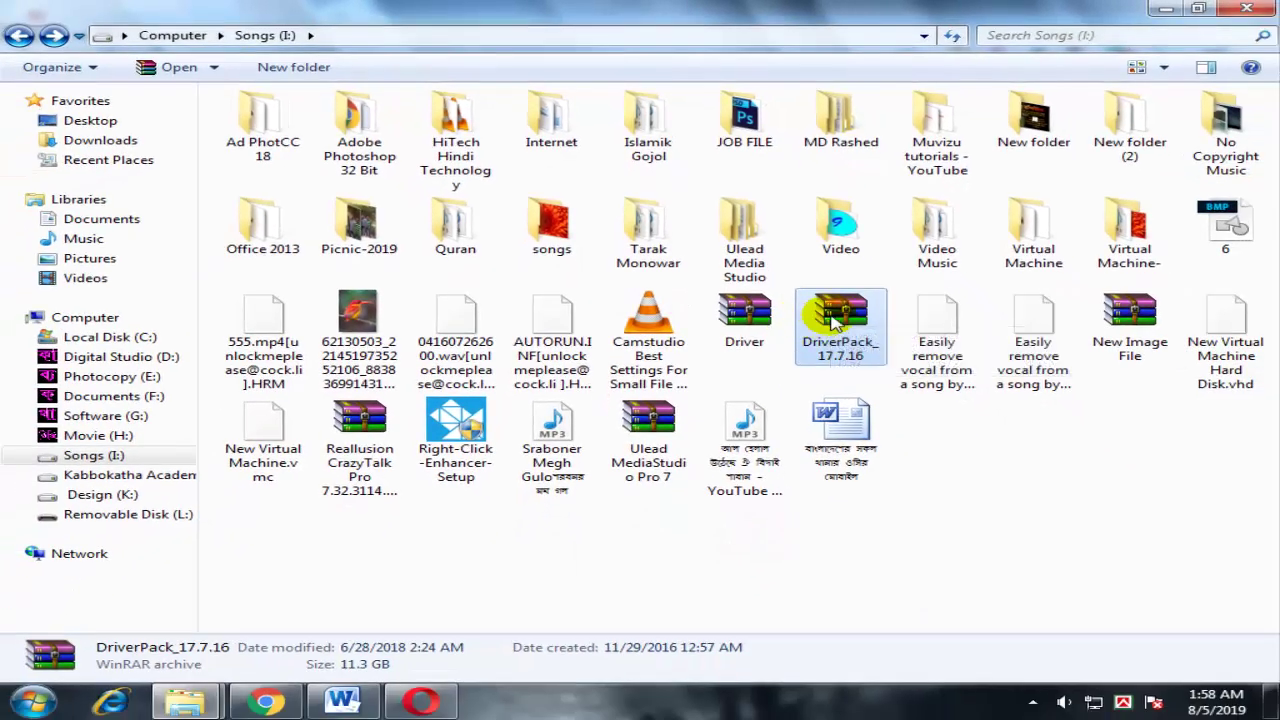
right_click(940, 485)
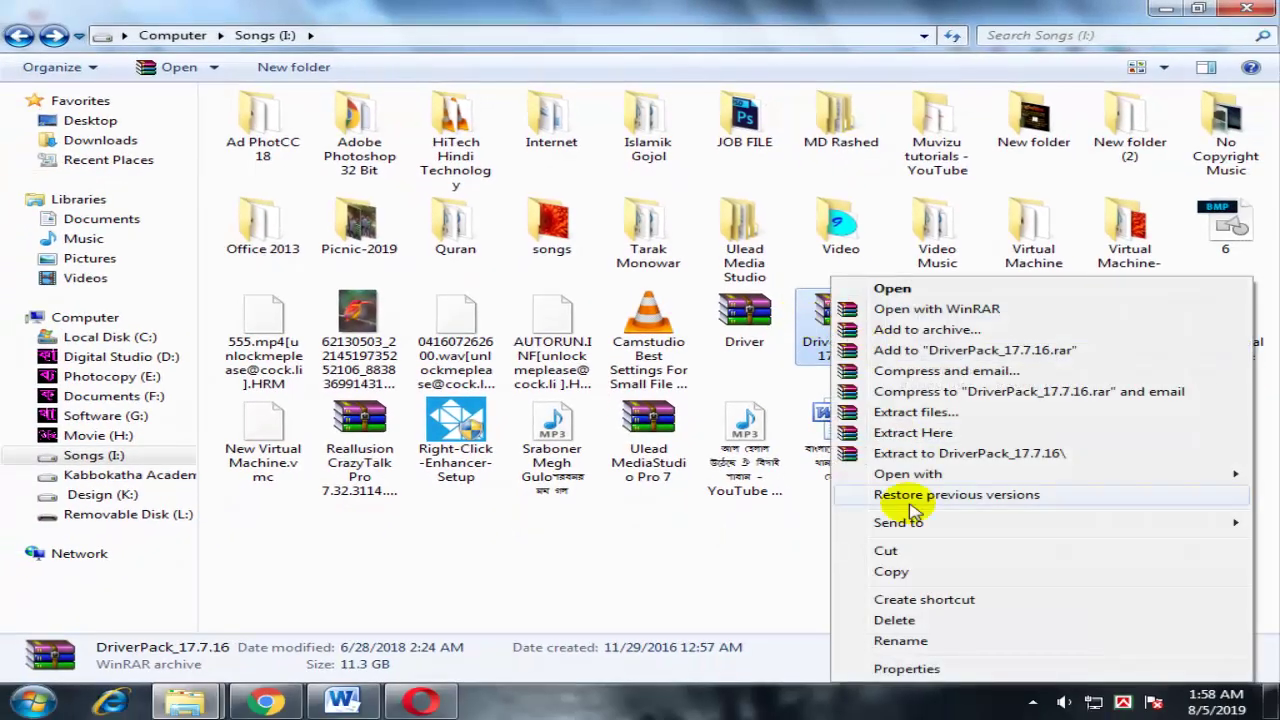
click(885, 571)
click(125, 515)
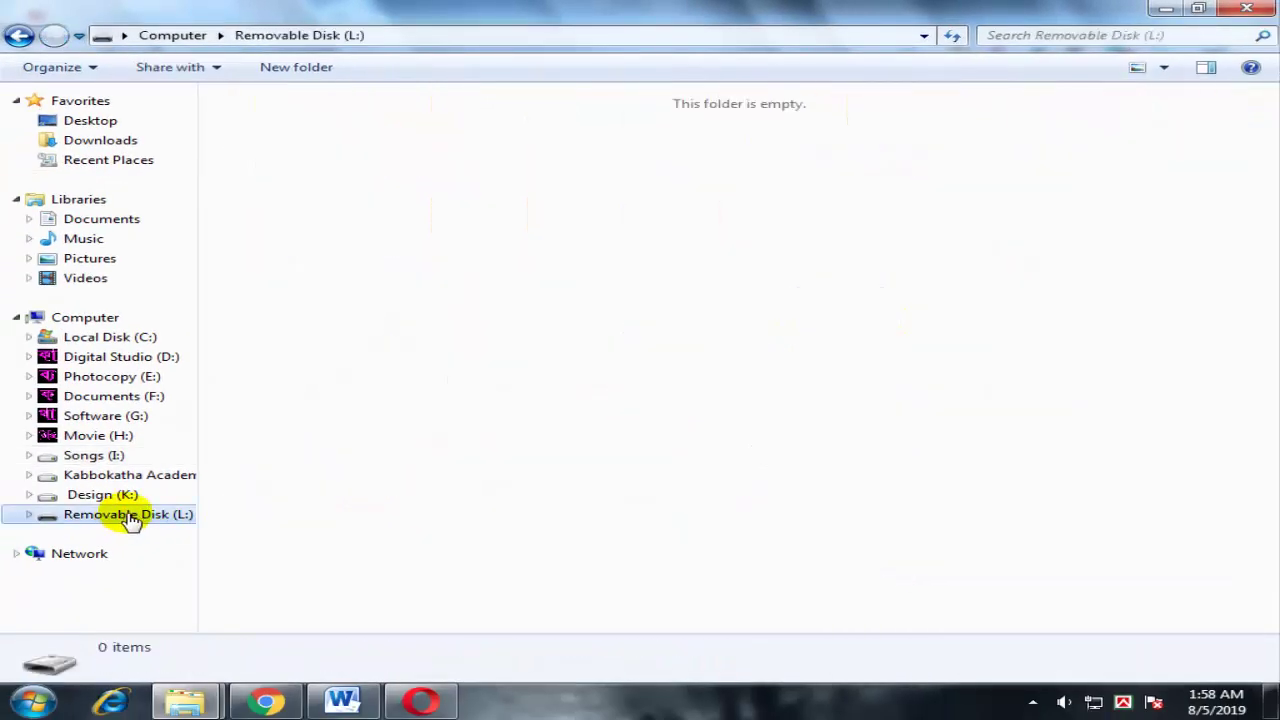
right_click(462, 270)
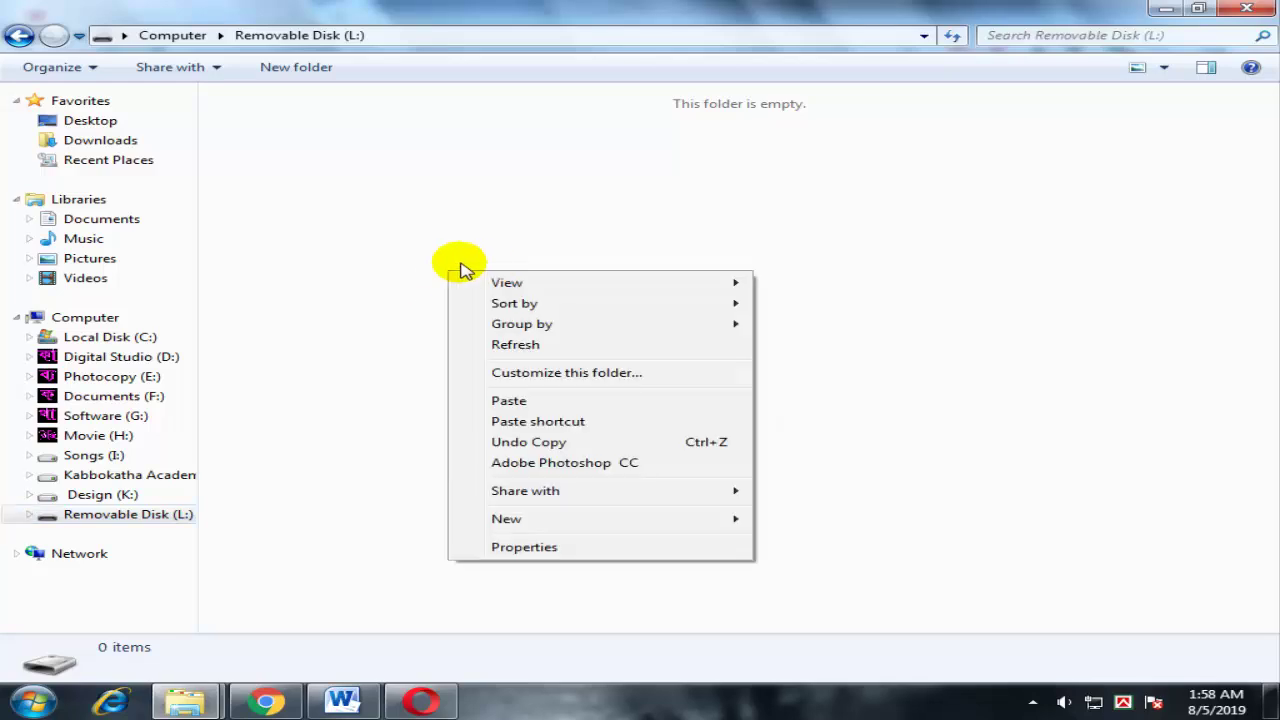
click(515, 401)
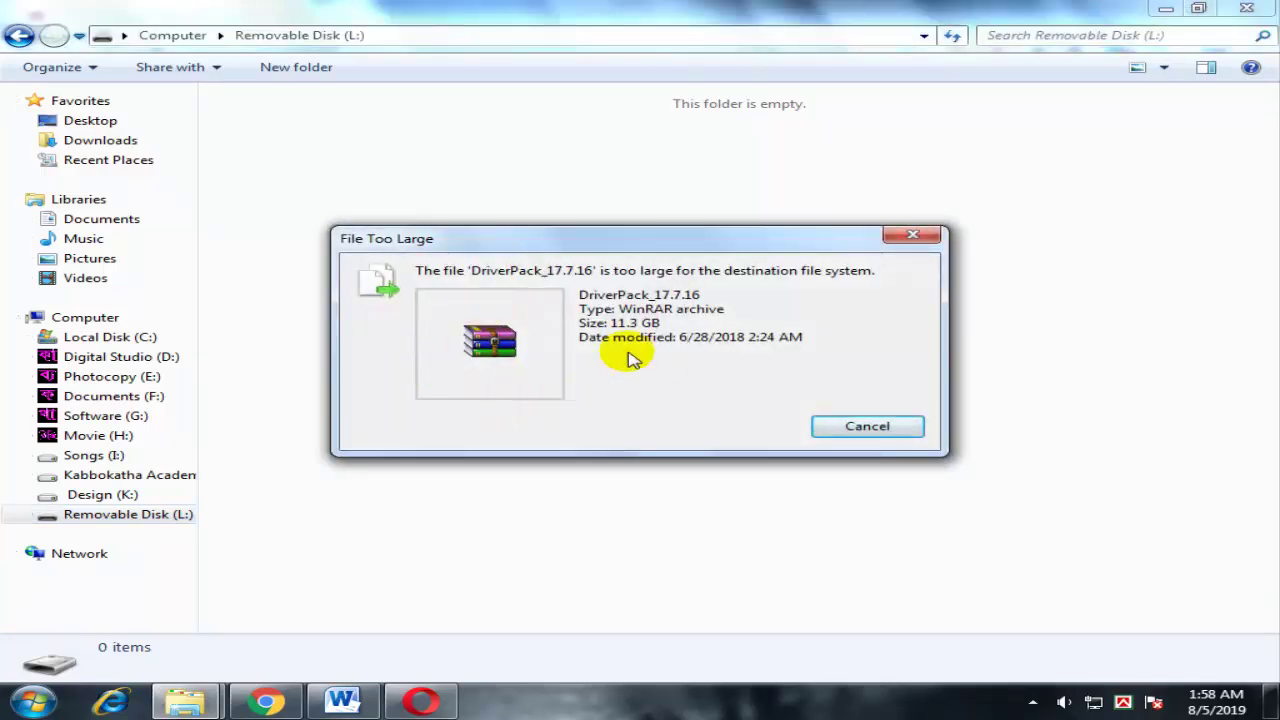
click(870, 428)
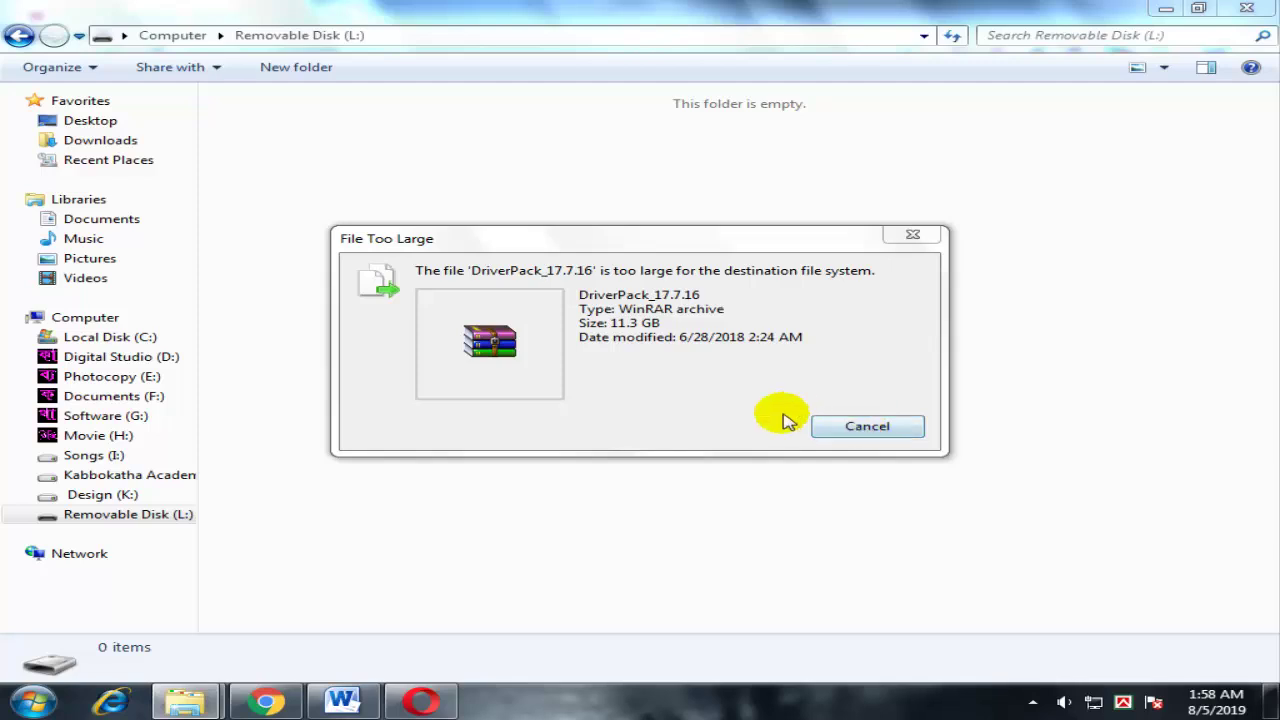
click(866, 427)
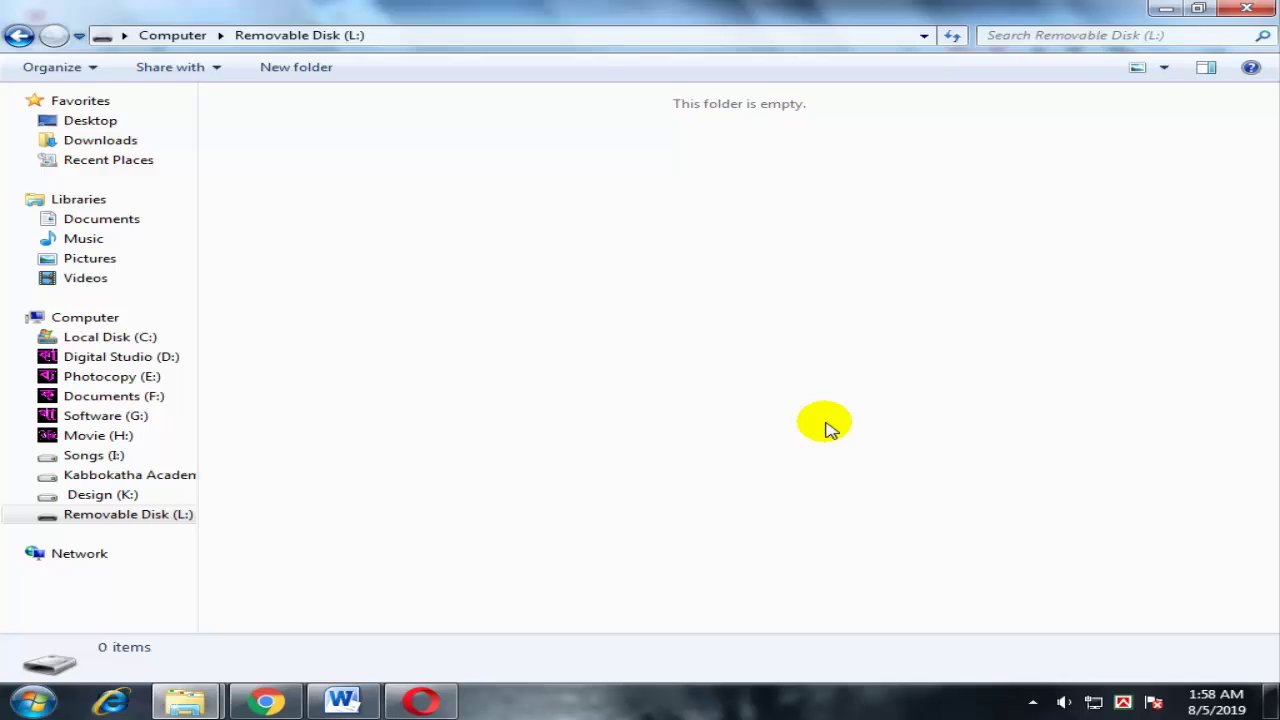
Step: Switch to Chrome, temporarily outline the Subscribe button on the Azmol Photoshop channel page, and clear the outline
click(268, 705)
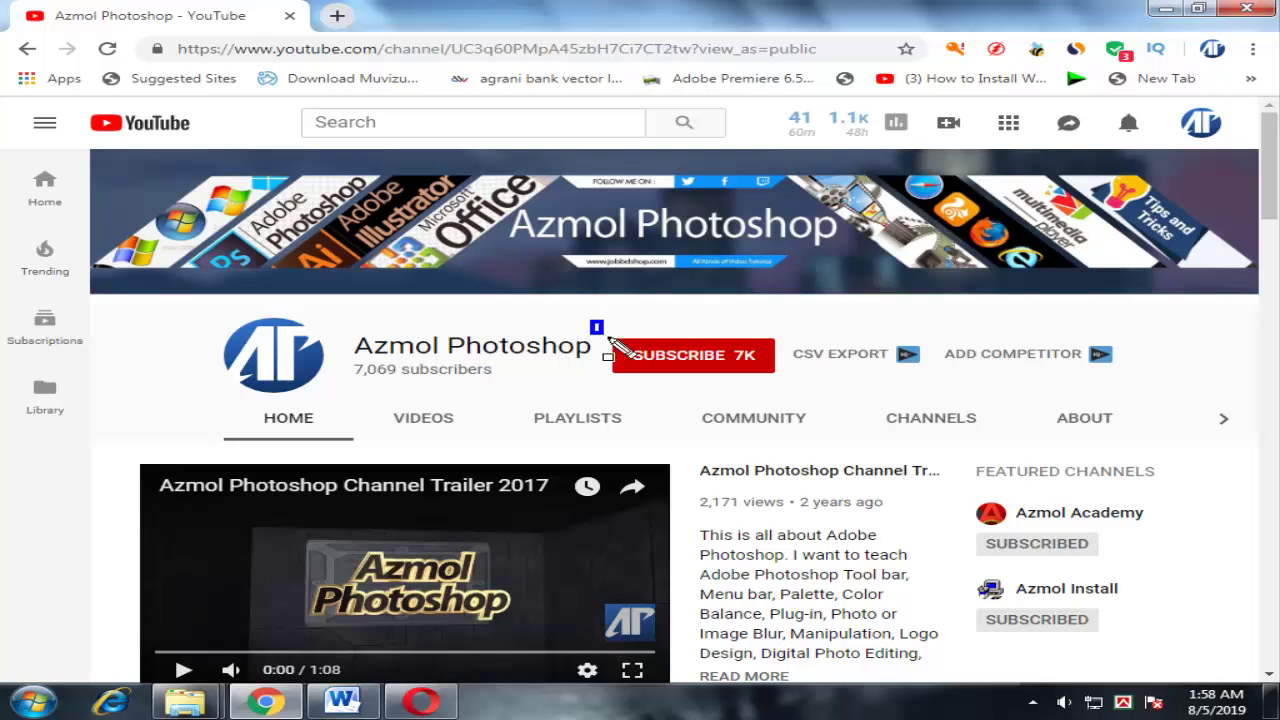
drag(591, 321, 788, 386)
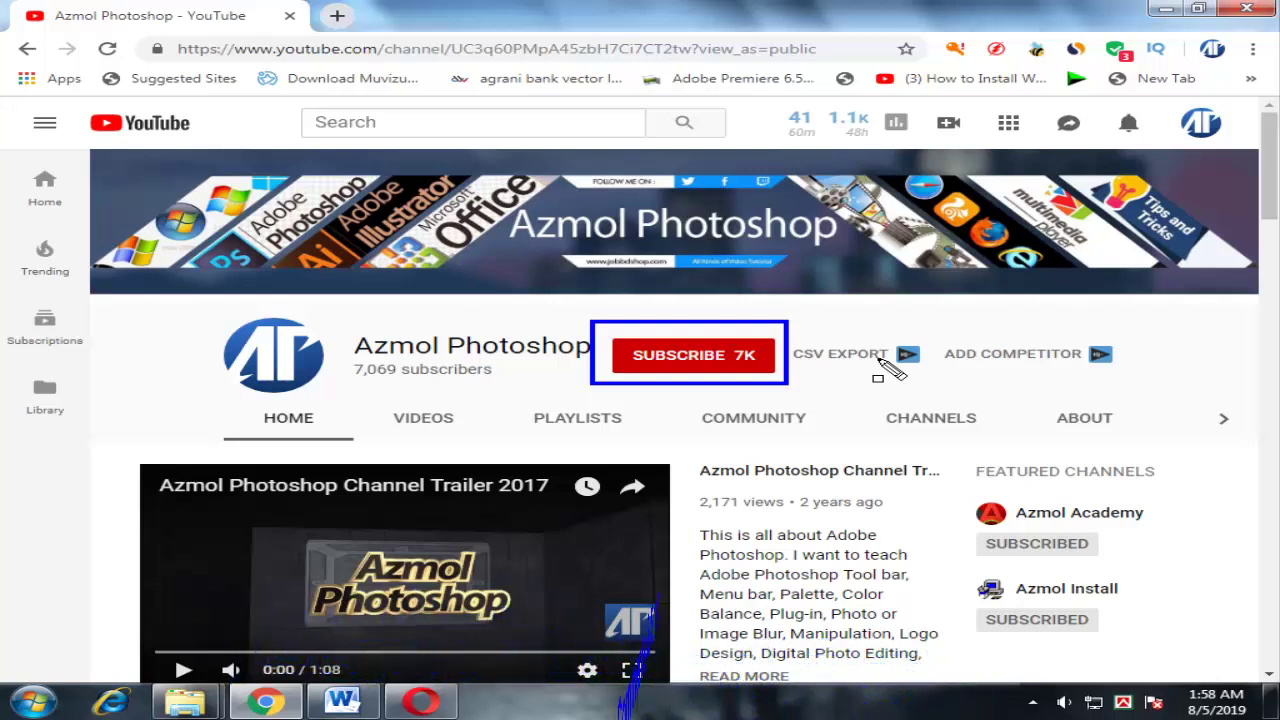
key(Escape)
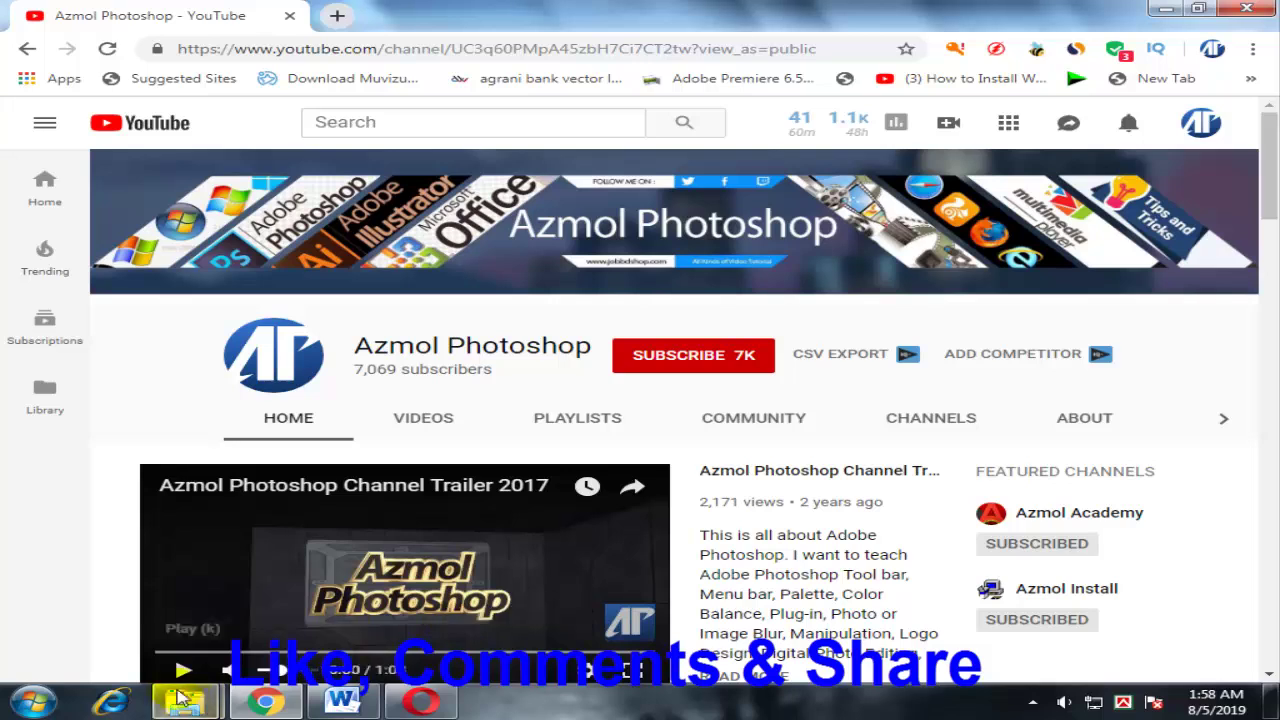
Step: Switch to the Computer window in Windows Explorer and check the file system in Removable Disk (L:)'s properties
mouse_move(178, 703)
click(200, 608)
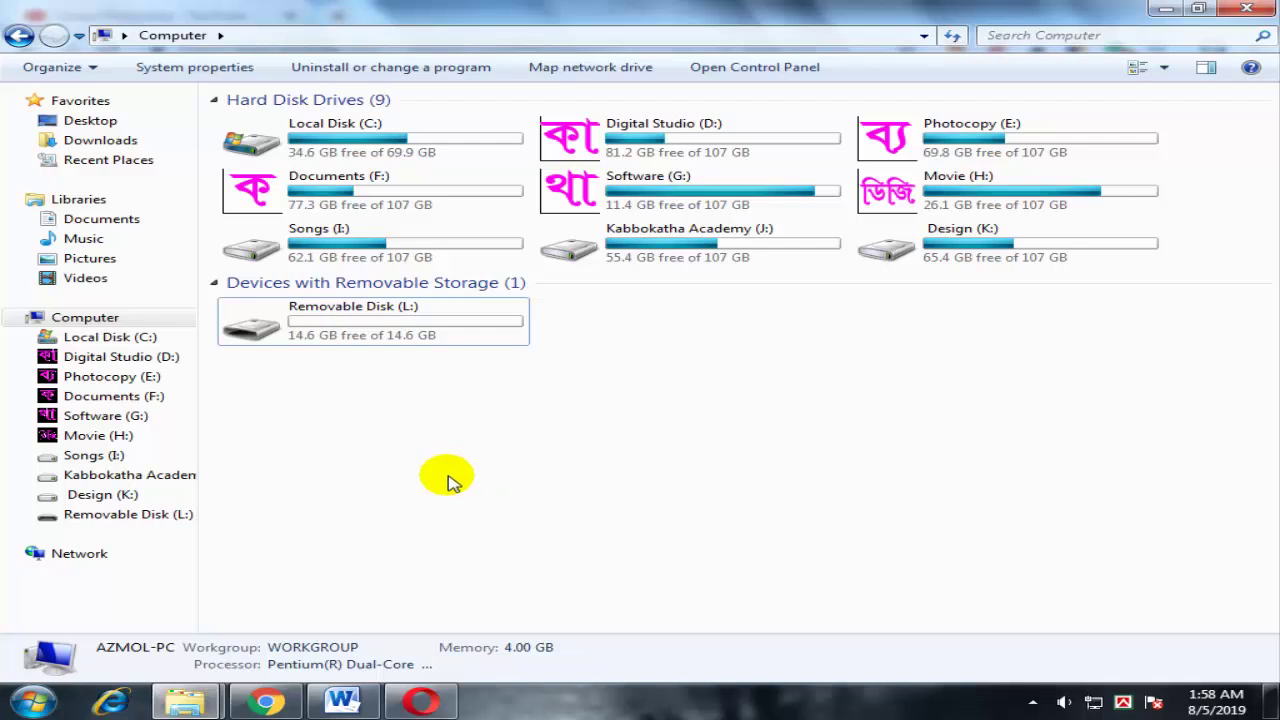
right_click(258, 328)
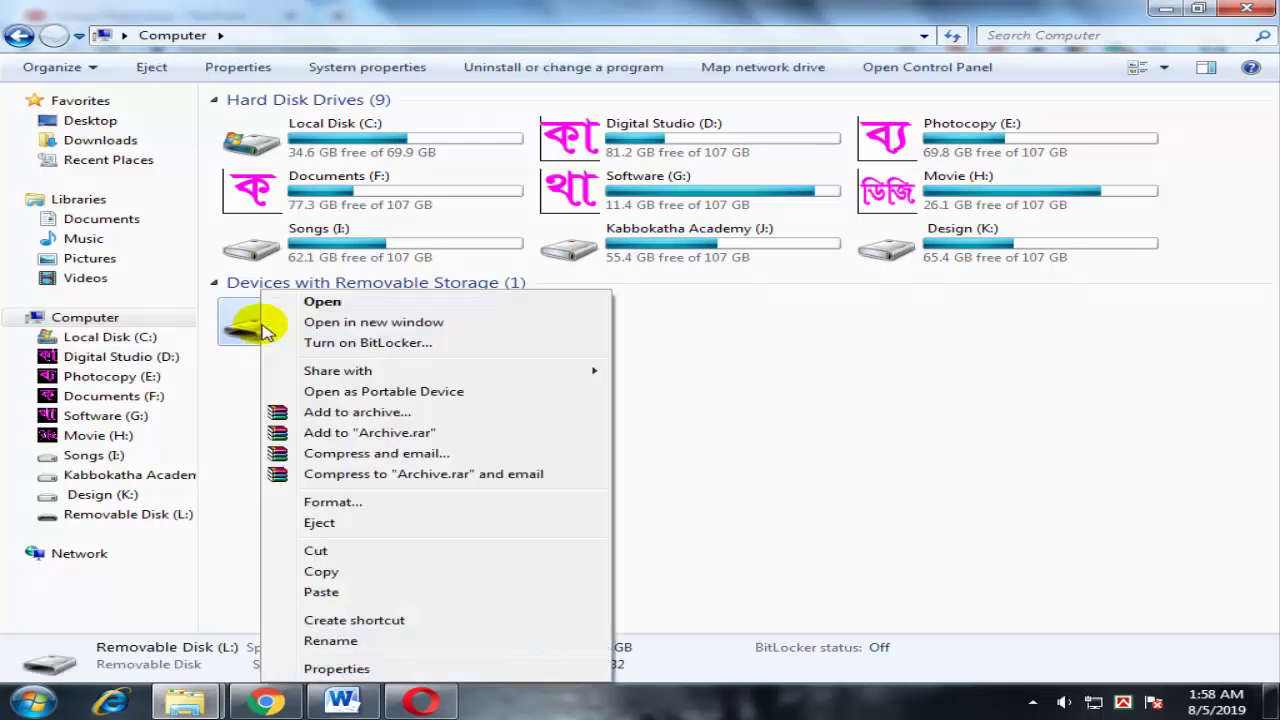
click(380, 620)
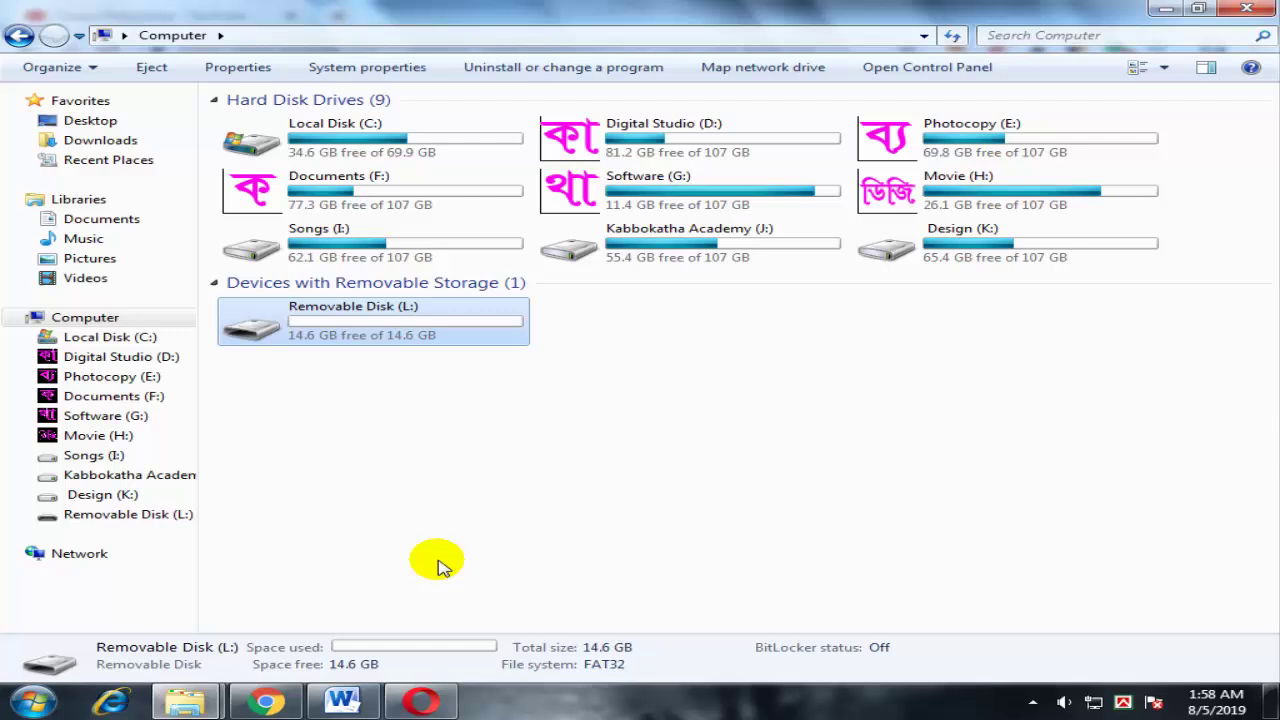
click(514, 520)
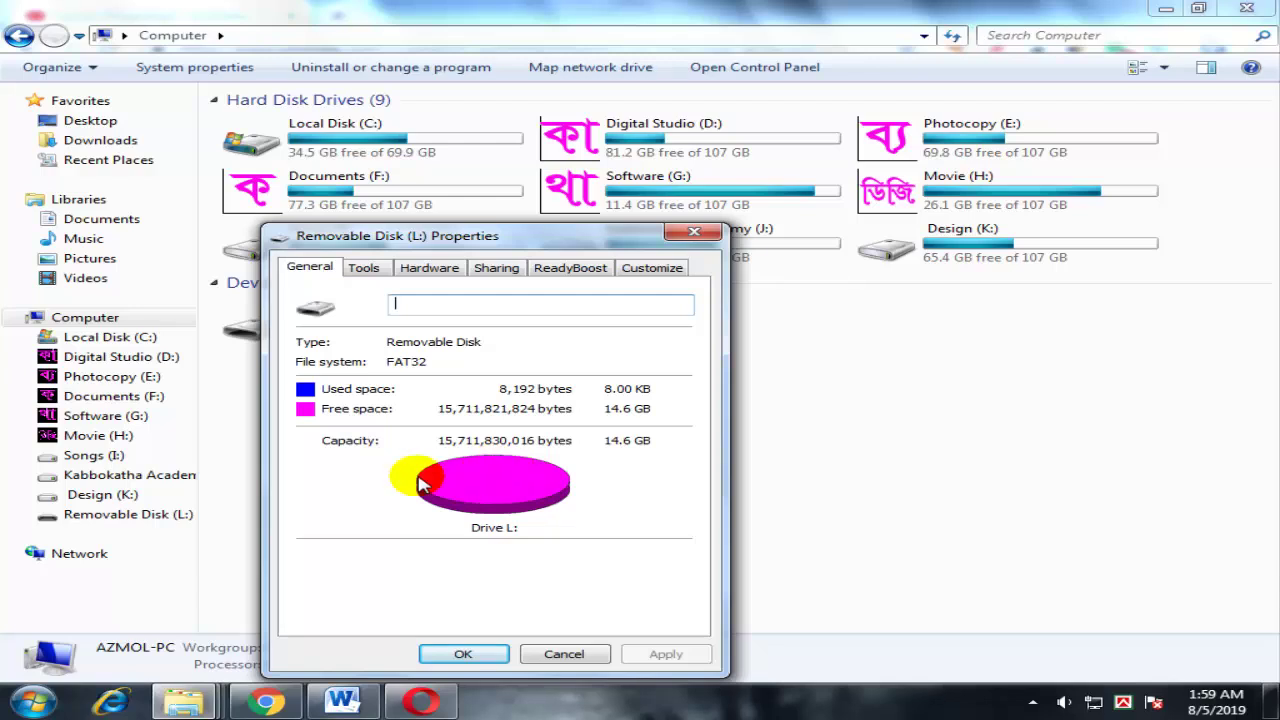
click(463, 653)
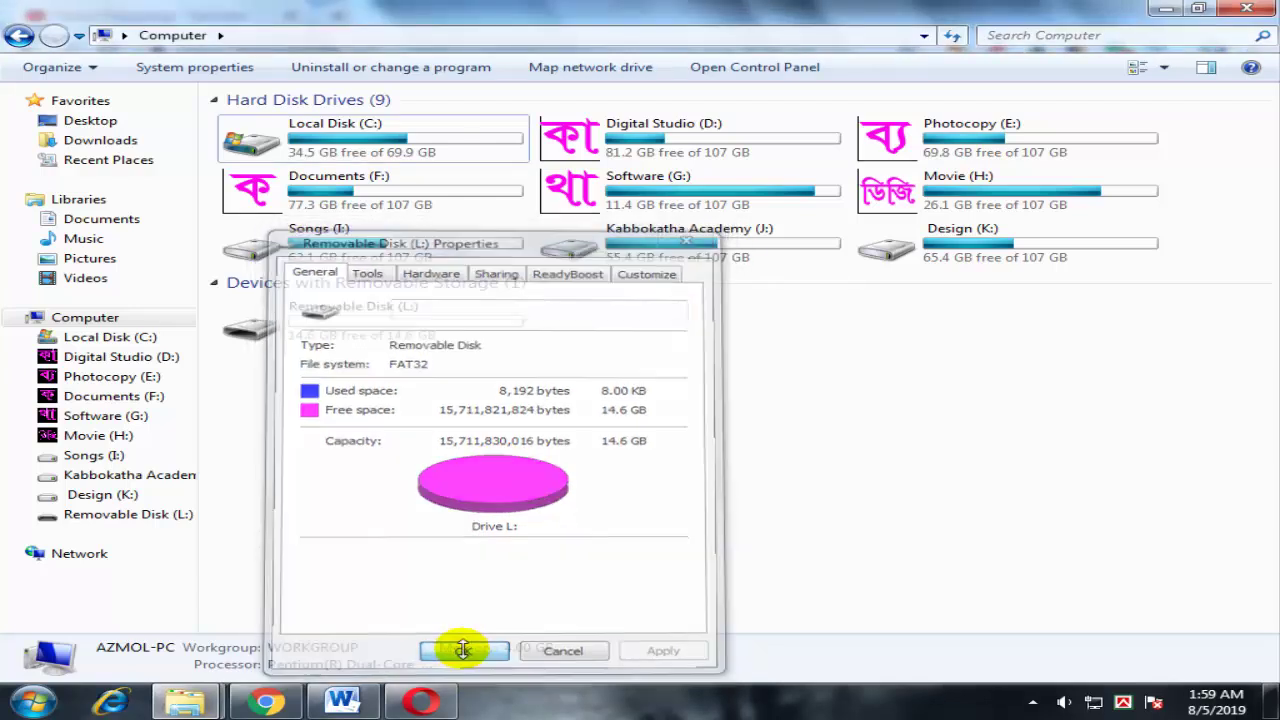
Step: Open the format settings for Removable Disk (L:) and set the file system to NTFS
right_click(425, 468)
click(452, 540)
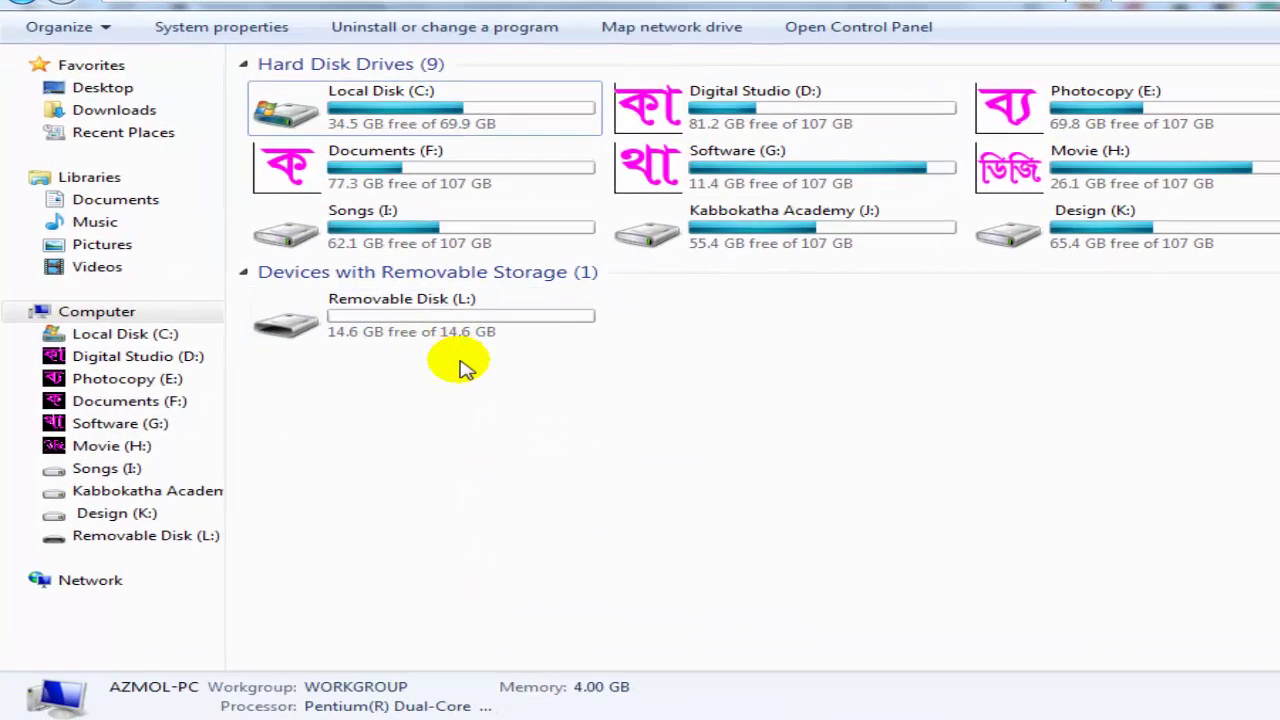
click(278, 326)
right_click(352, 324)
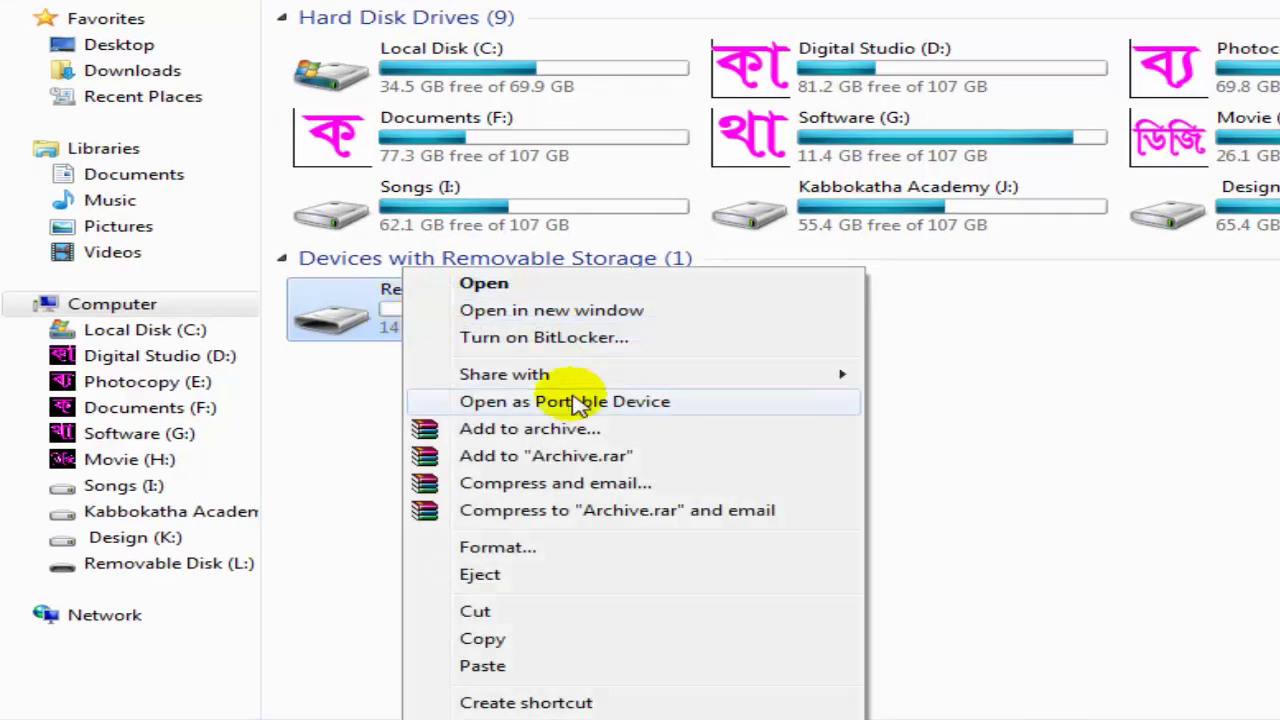
click(515, 550)
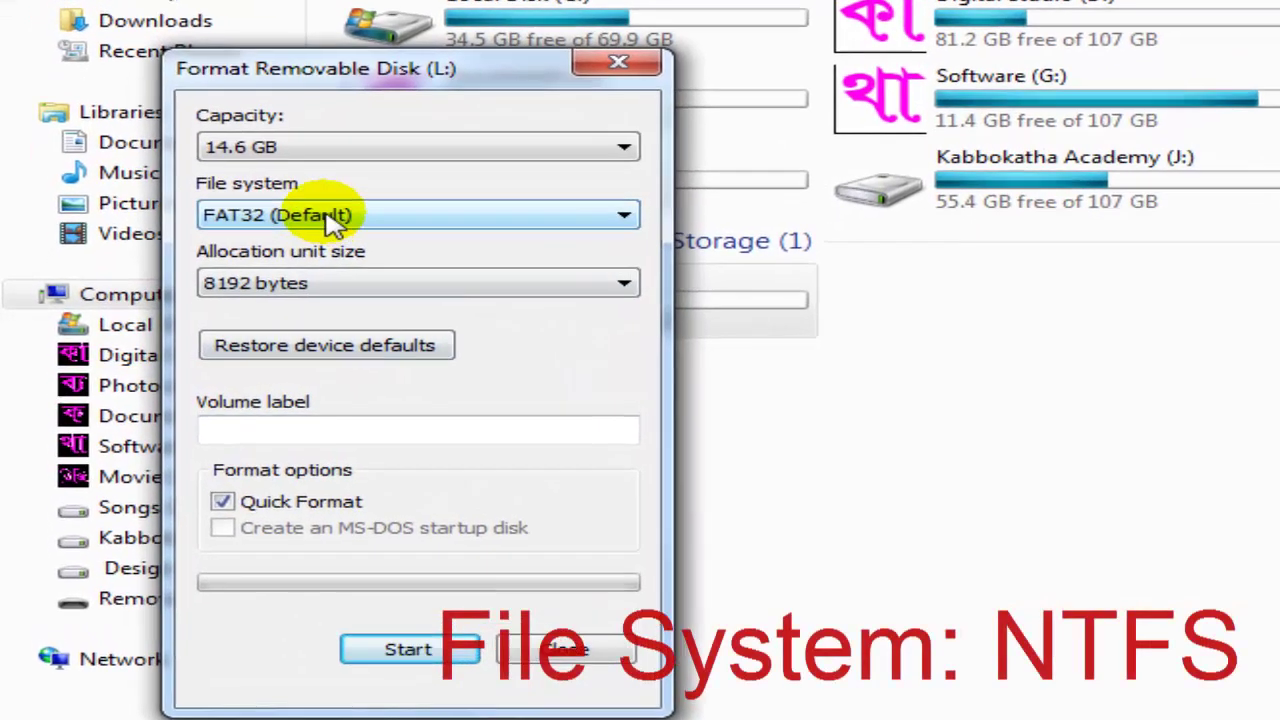
click(280, 238)
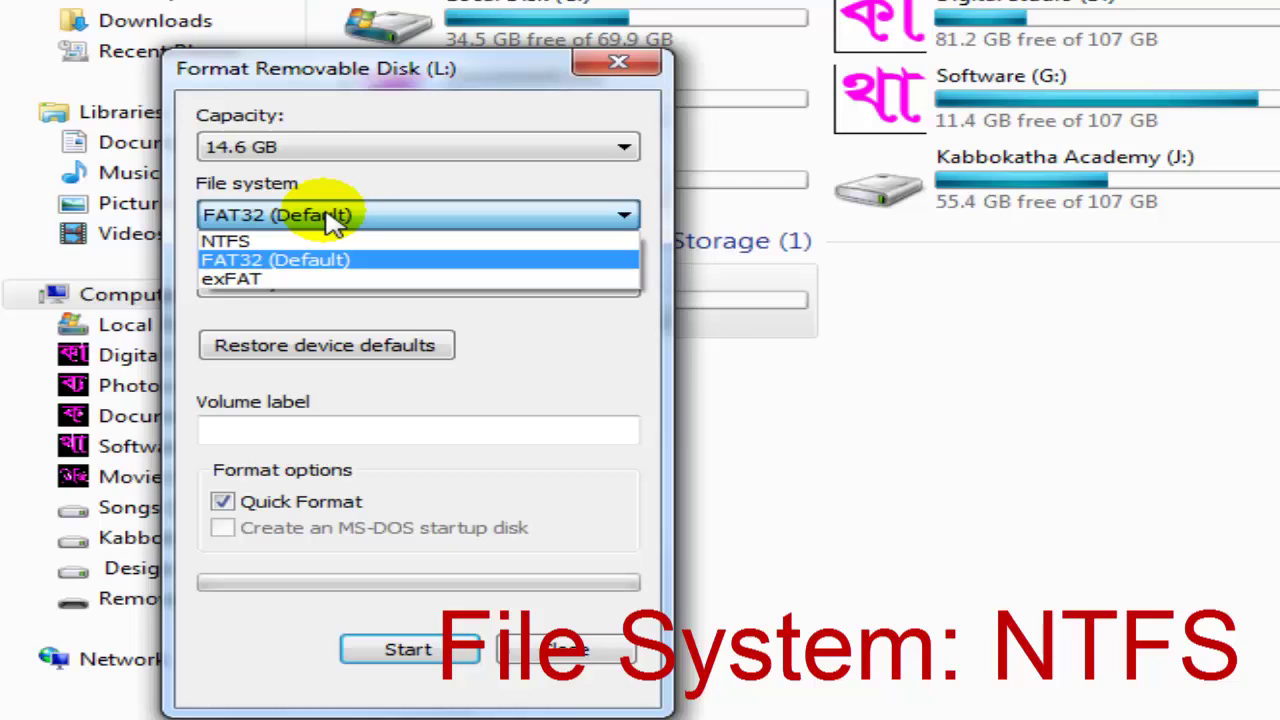
click(243, 243)
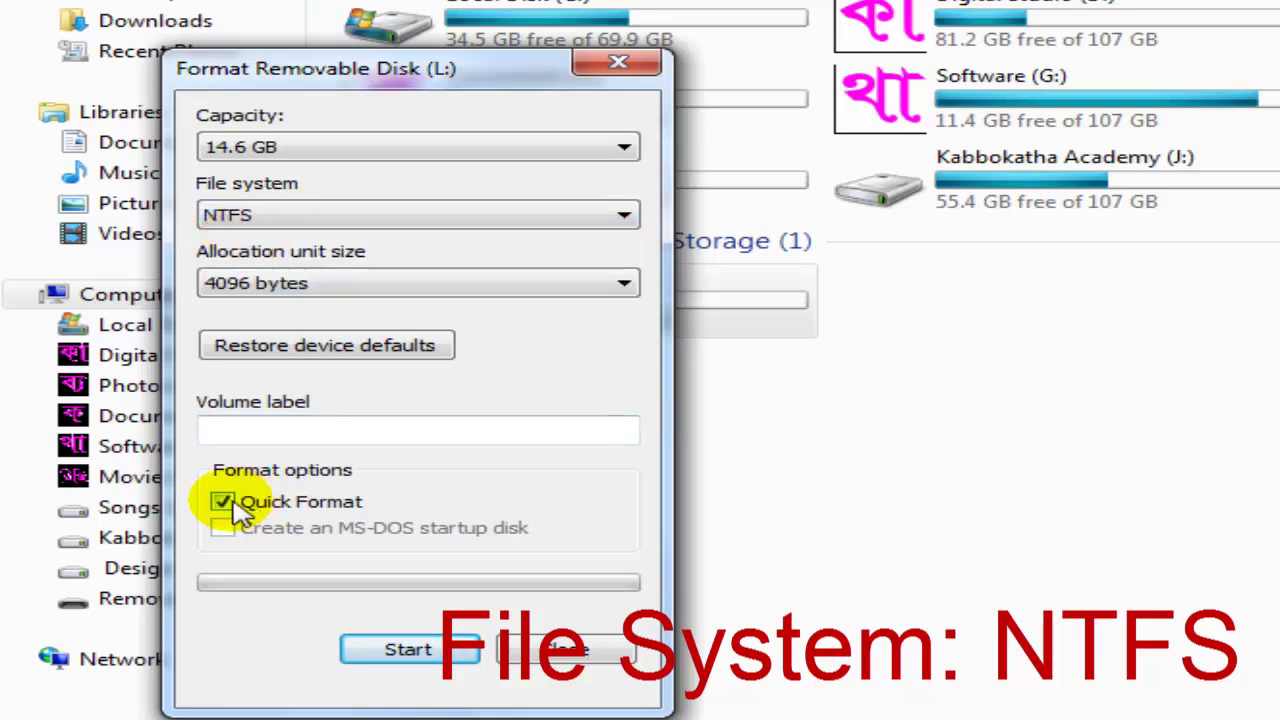
Step: Run the quick format on Removable Disk (L:), accept the data erasure, and close the format dialog when done
click(402, 652)
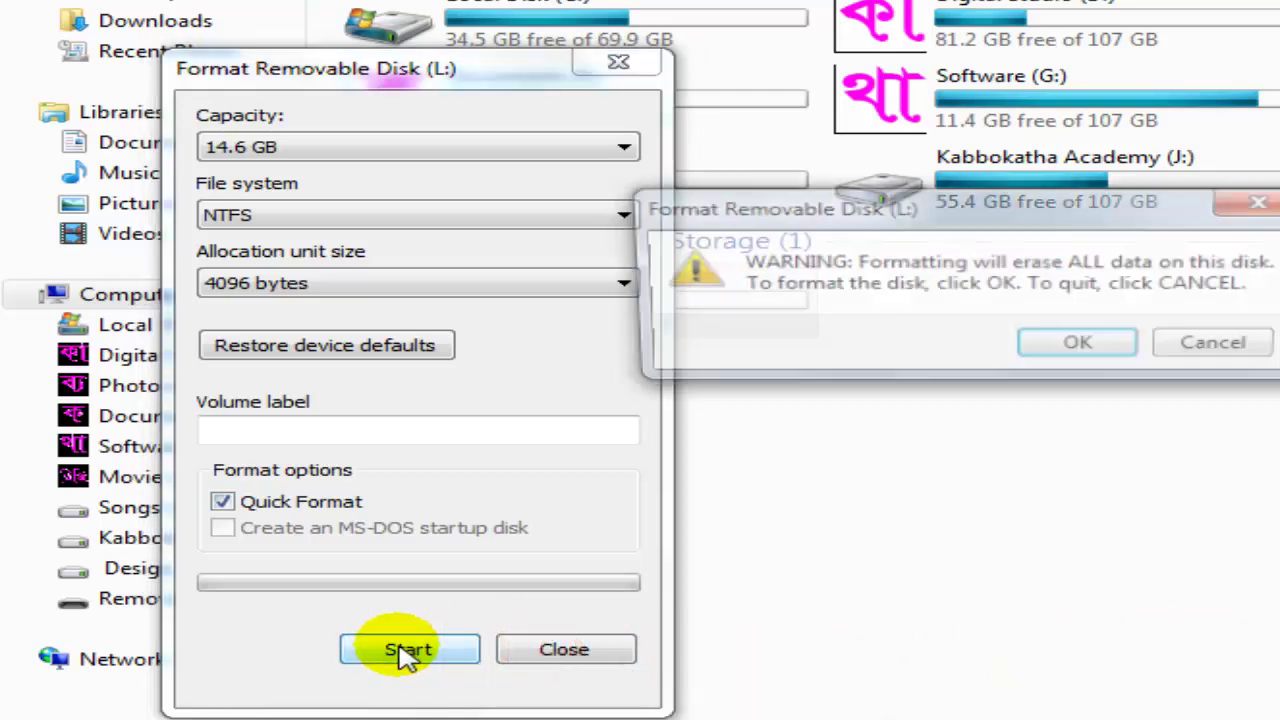
click(1076, 348)
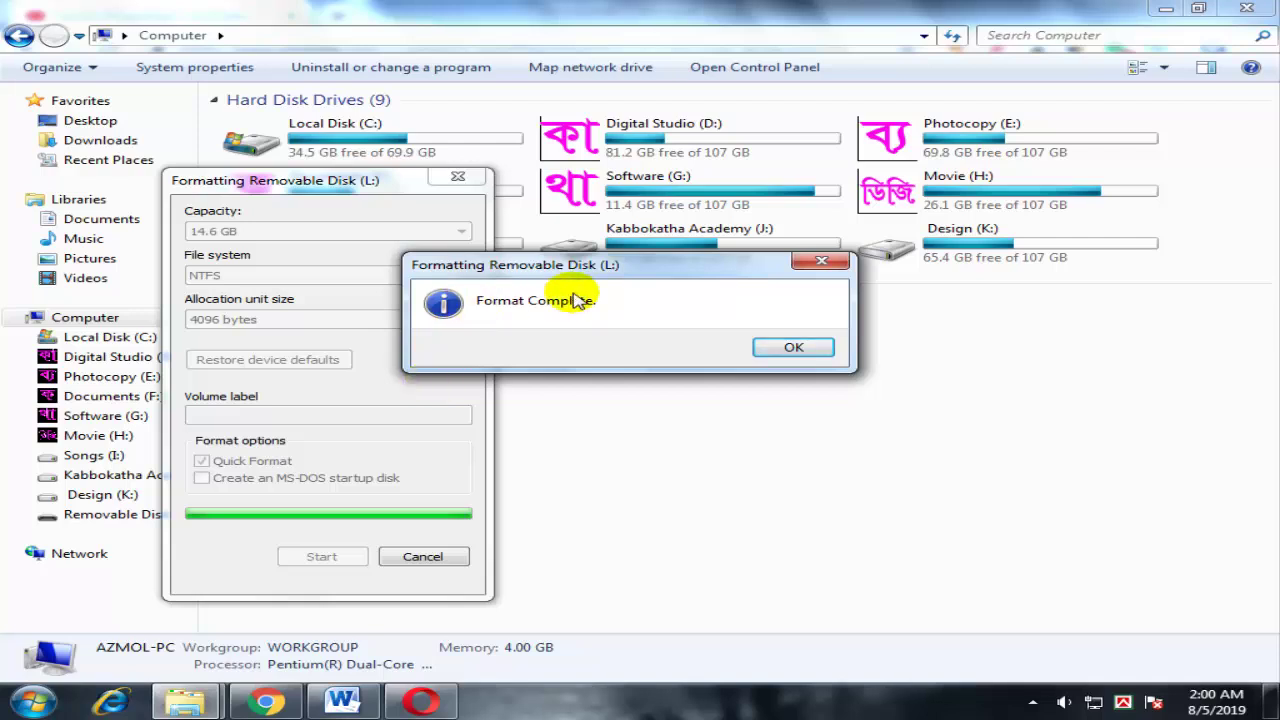
click(793, 348)
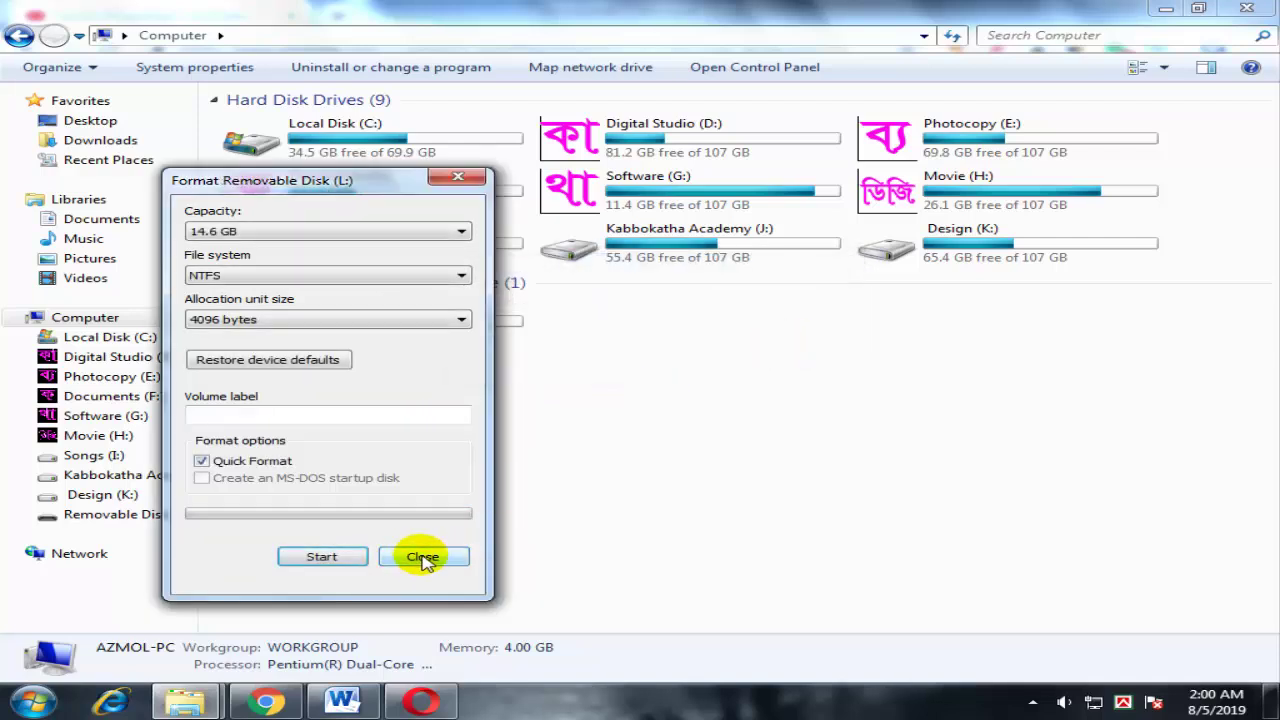
click(422, 557)
Step: Send the DriverPack_17.7.16 archive from Songs (I:) to Removable Disk (L:)
click(187, 705)
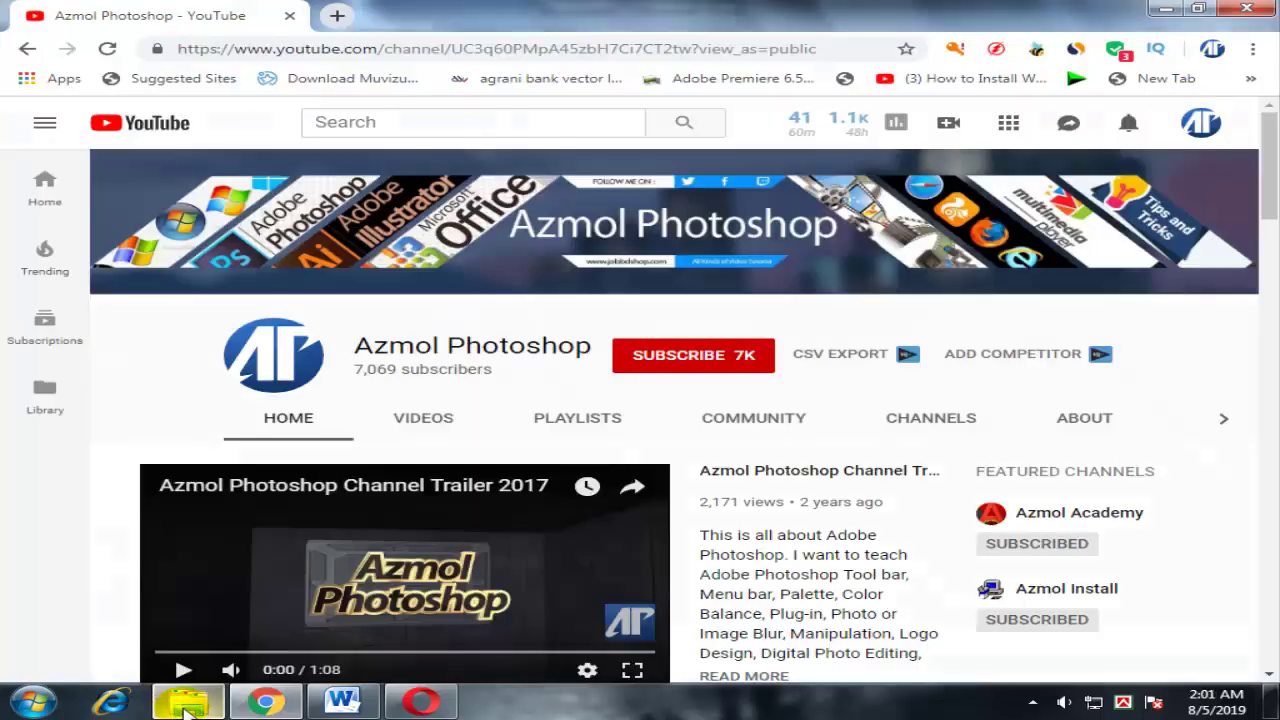
click(187, 705)
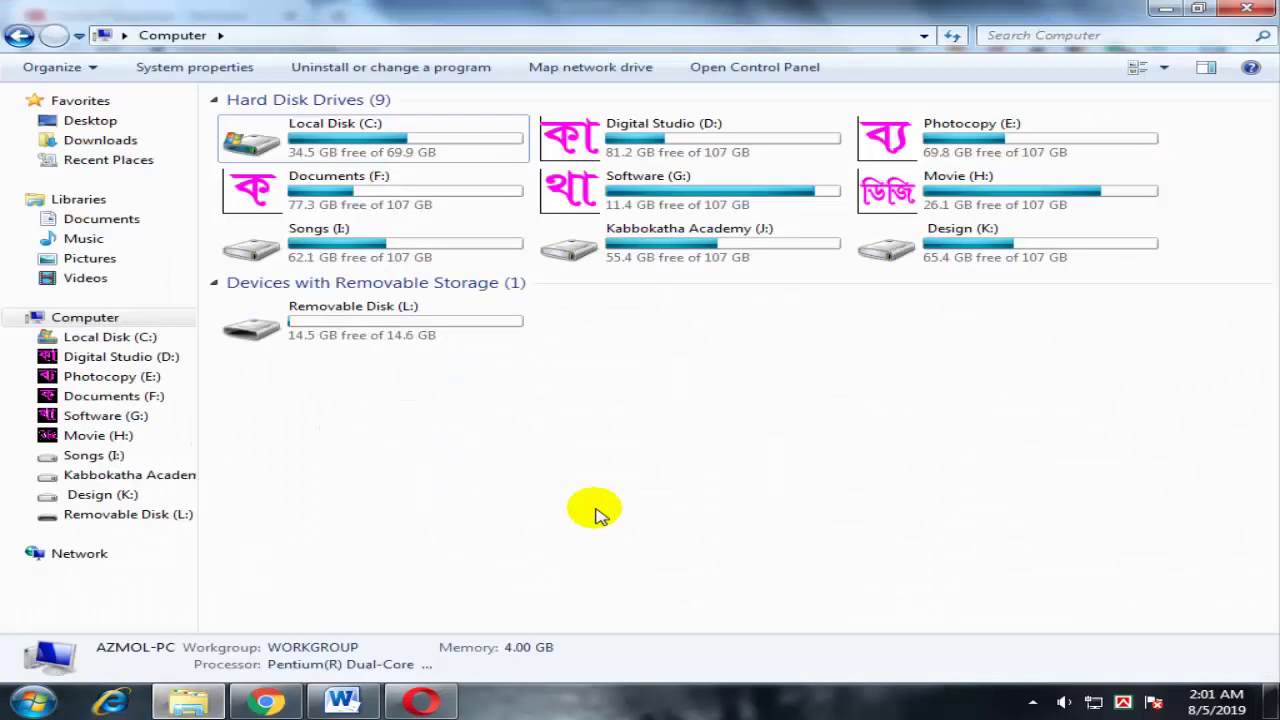
click(97, 495)
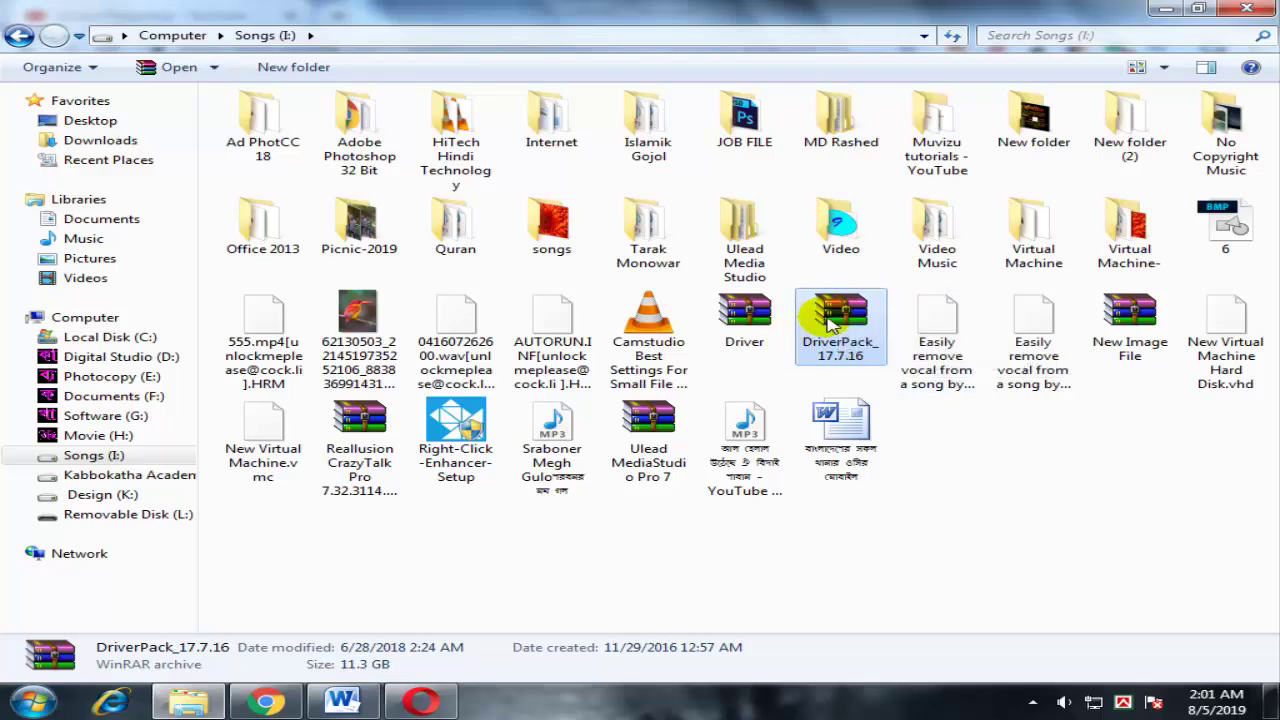
right_click(829, 320)
mouse_move(909, 522)
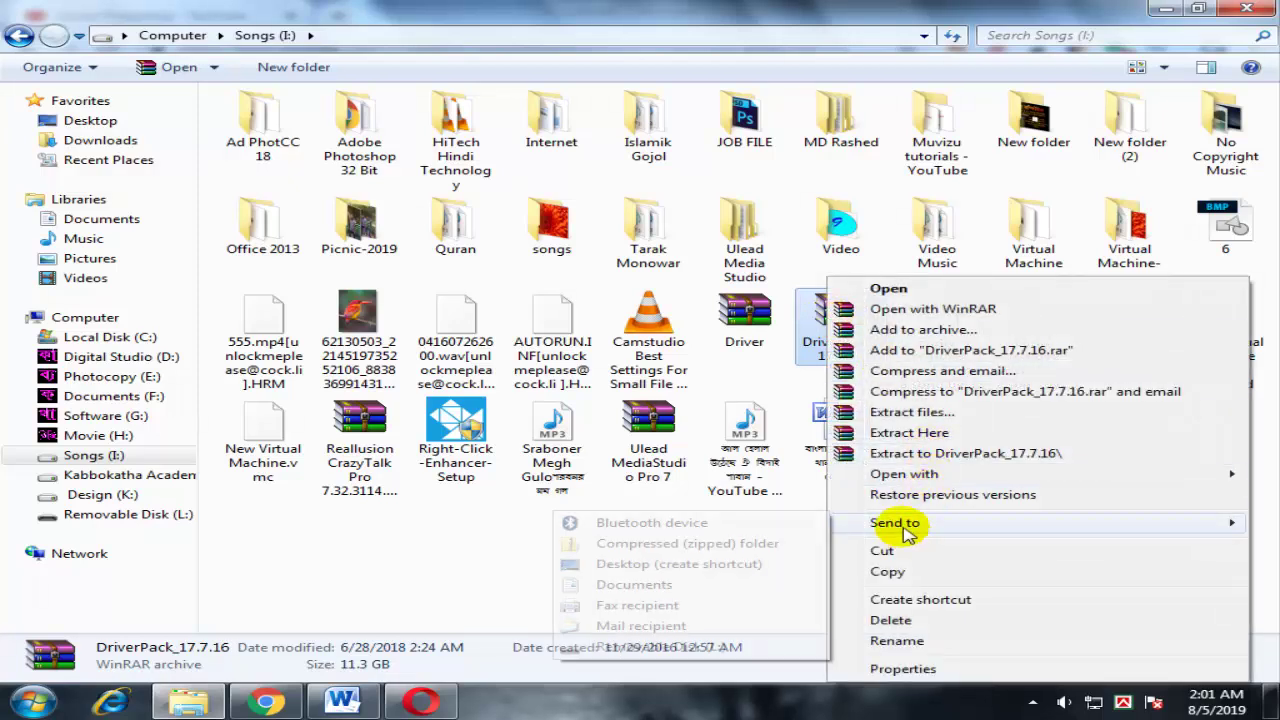
click(575, 647)
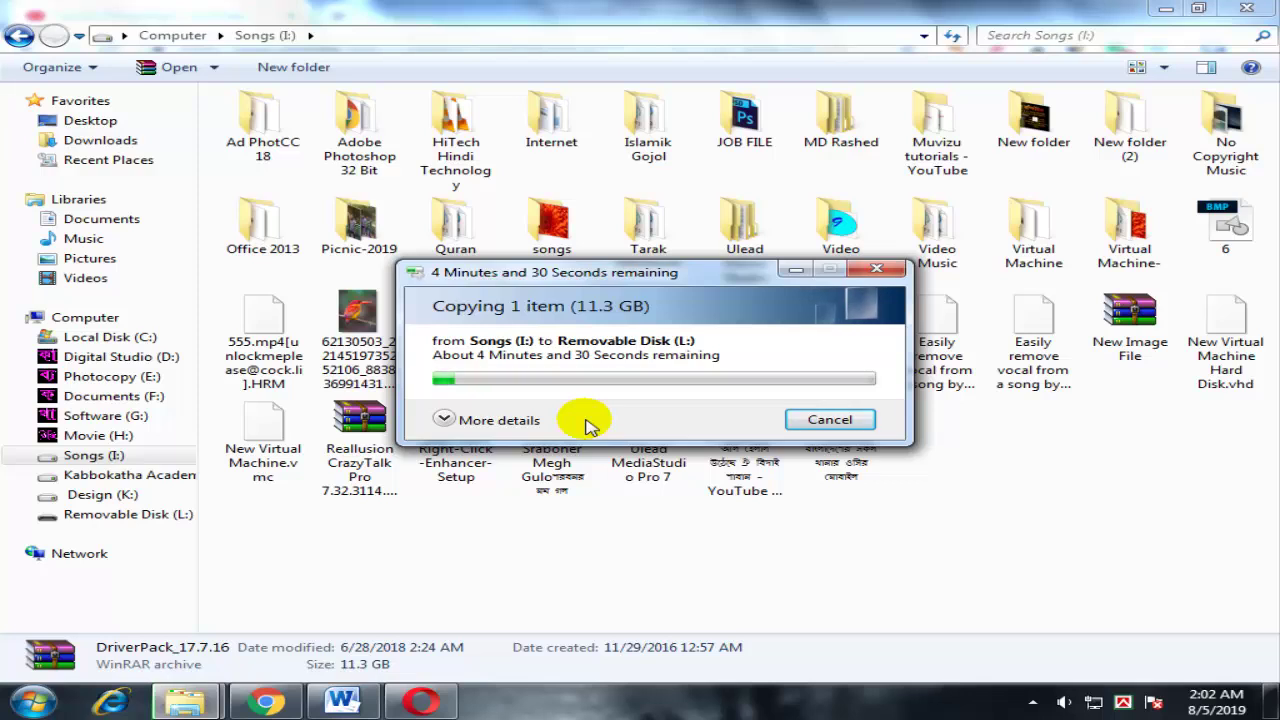
Step: Return to the YouTube channel page in Chrome and draw a blue rectangle around its Subscribe button
key(alt+Tab)
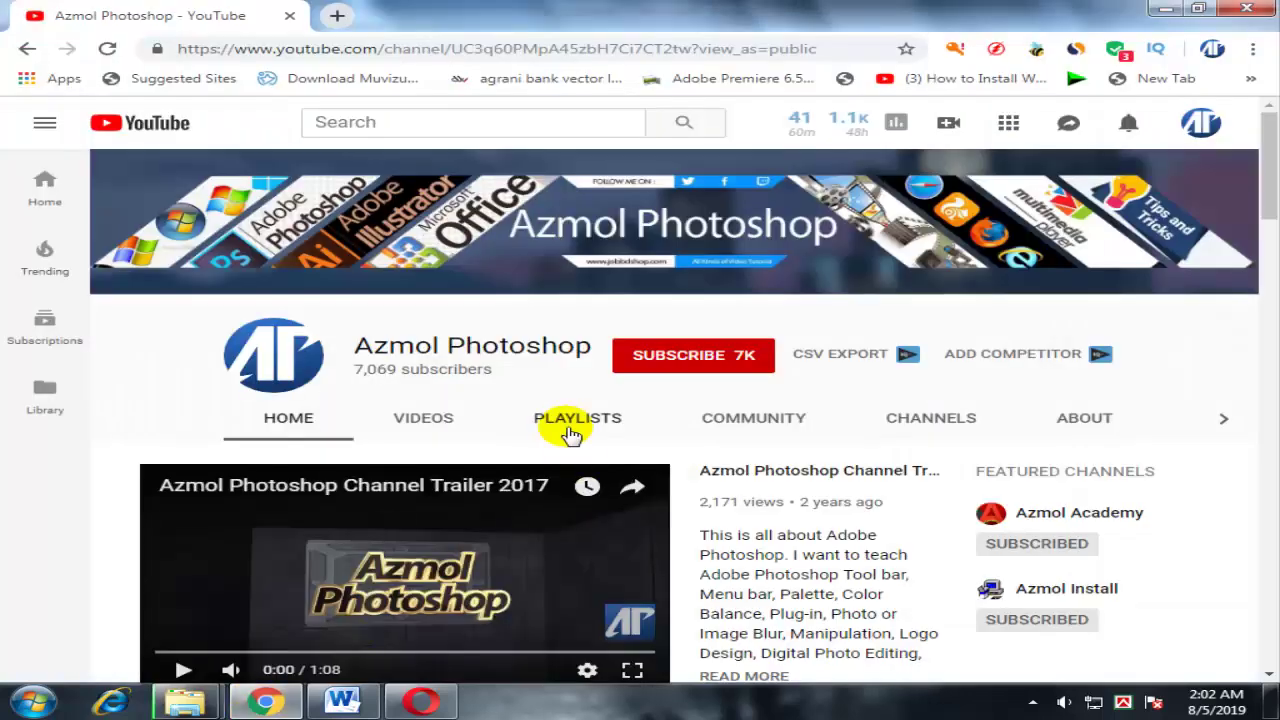
mouse_move(600, 325)
mouse_down()
mouse_move(706, 368)
mouse_move(785, 380)
mouse_up()
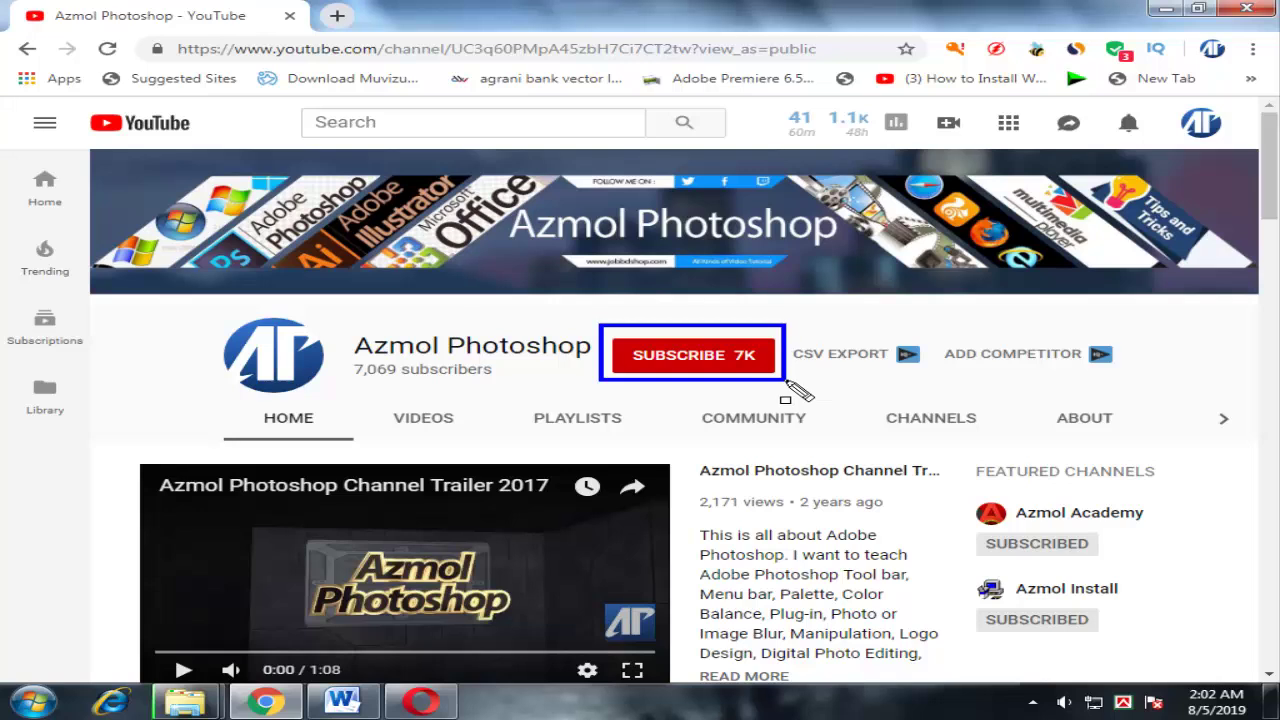